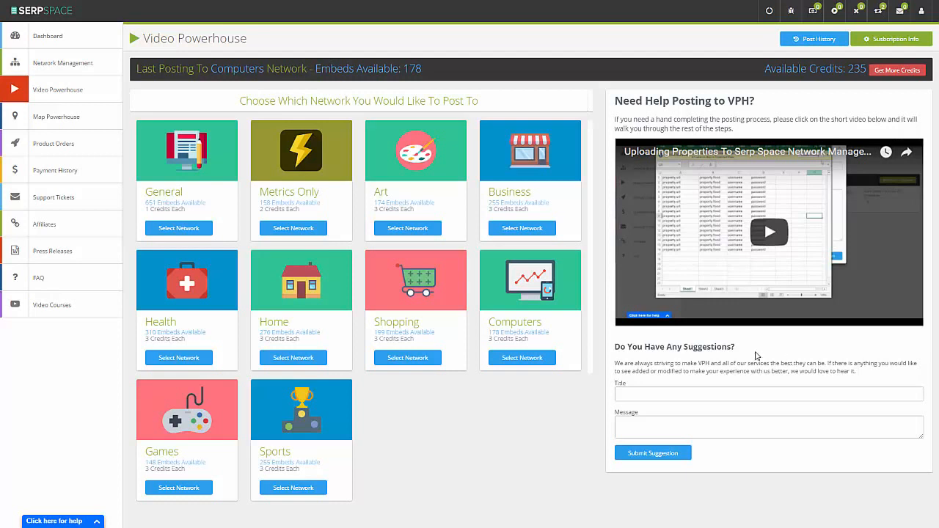
{"action": "left_click", "coordinate": [502, 305]}
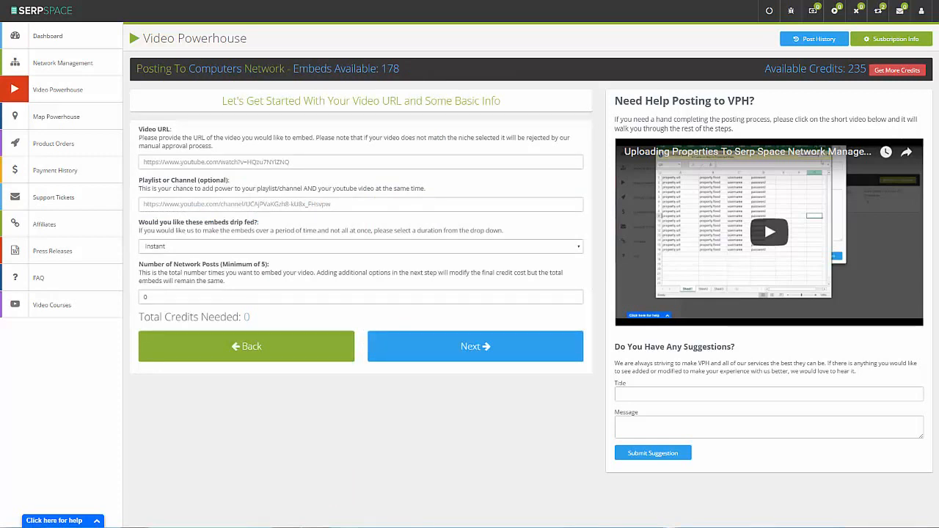
{"action": "left_click", "coordinate": [529, 162]}
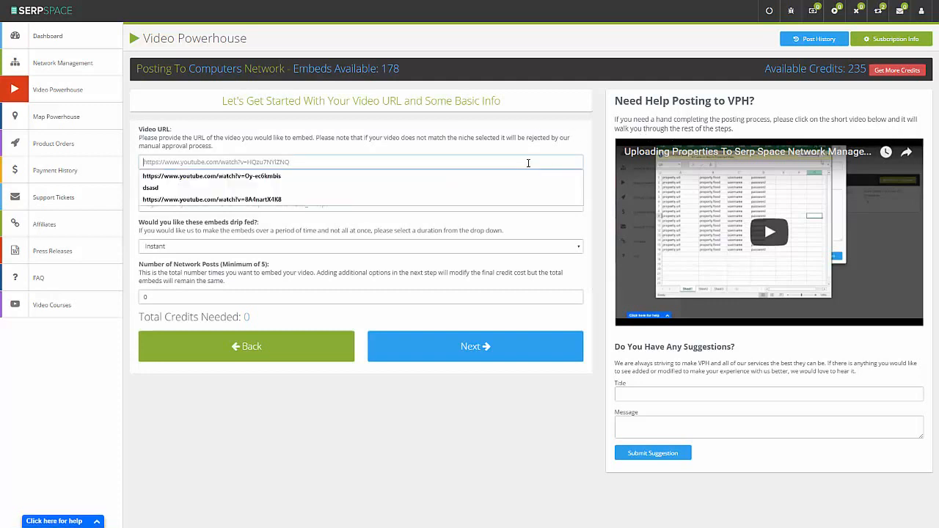
{"action": "left_click", "coordinate": [527, 177]}
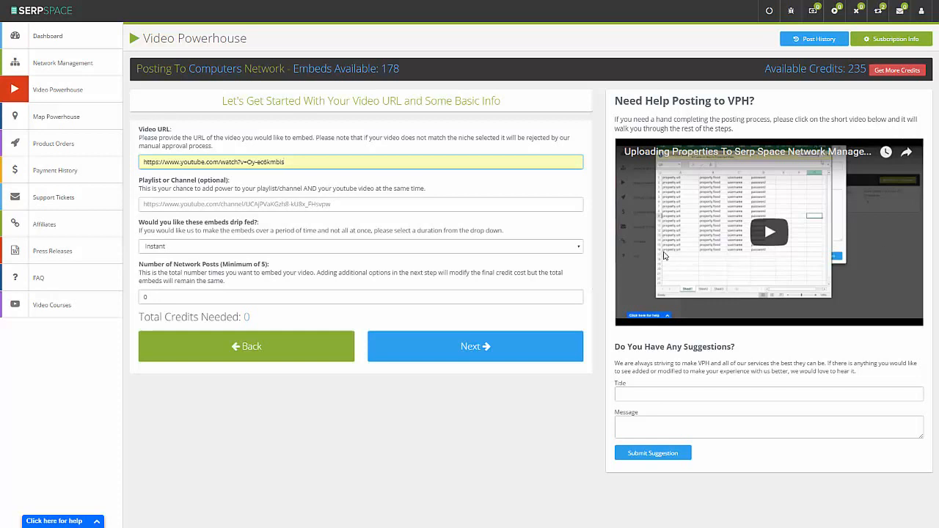
{"action": "left_click", "coordinate": [536, 207]}
{"action": "type", "text": "https://www.youtube.com/watch?v=MWASeaYuHZo&list=PLXURZewXDI-bz70OcwxhdoEhQL4WofcNd"}
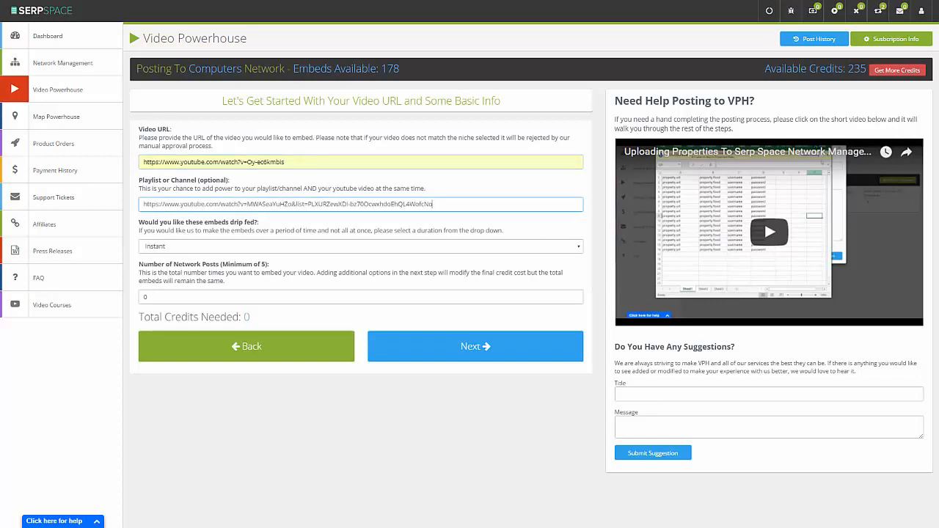
{"action": "left_click", "coordinate": [129, 28]}
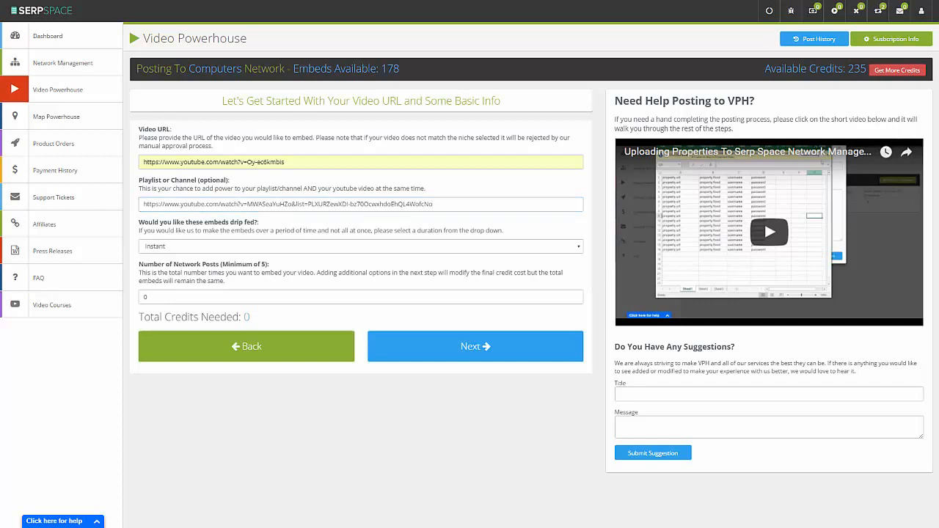
- Drip feed the embeds over 14 Days, set the number of network posts to 22, and continue to the subcategory options
{"action": "left_click", "coordinate": [448, 250]}
{"action": "left_click", "coordinate": [457, 277]}
{"action": "double_click", "coordinate": [342, 295]}
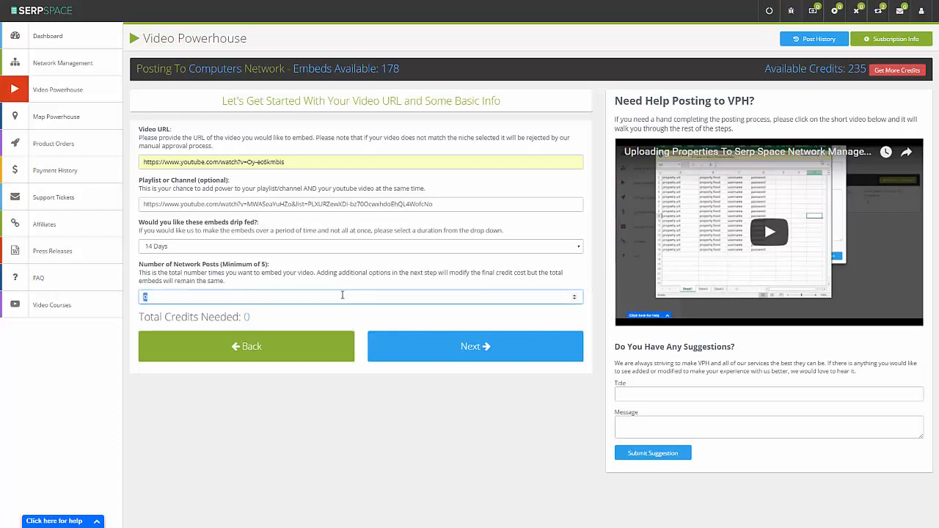
{"action": "type", "text": "22"}
{"action": "left_click", "coordinate": [483, 358]}
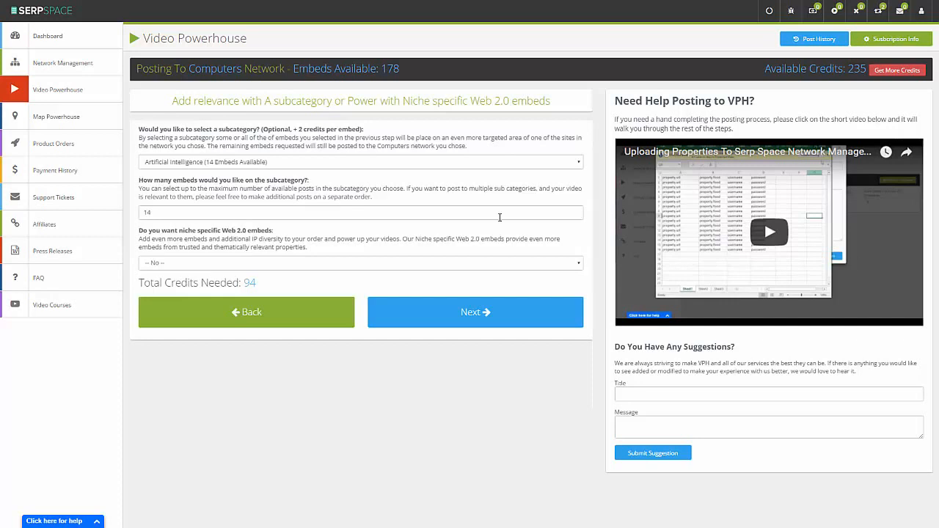
- Select the Bulletin Board Systems subcategory and keep 13 embeds for it
{"action": "left_click", "coordinate": [310, 164]}
{"action": "left_click", "coordinate": [316, 210]}
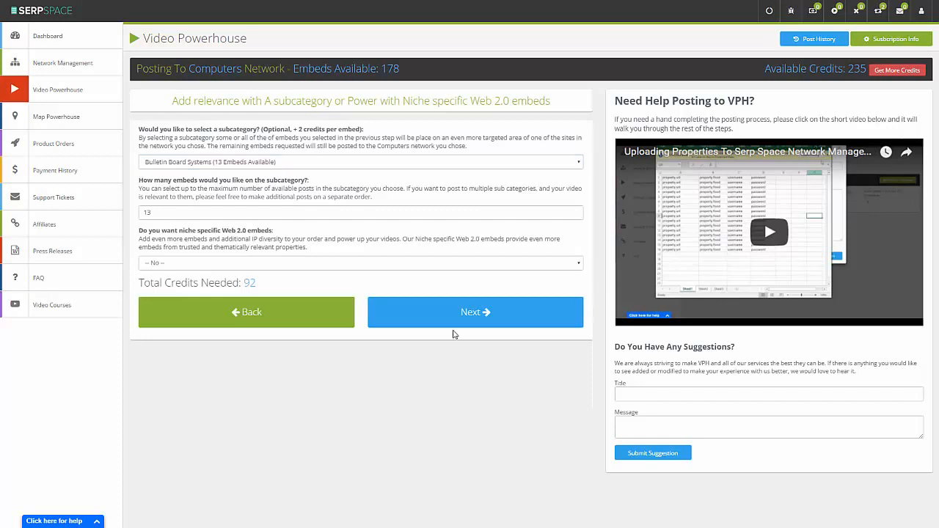
{"action": "left_click", "coordinate": [239, 217]}
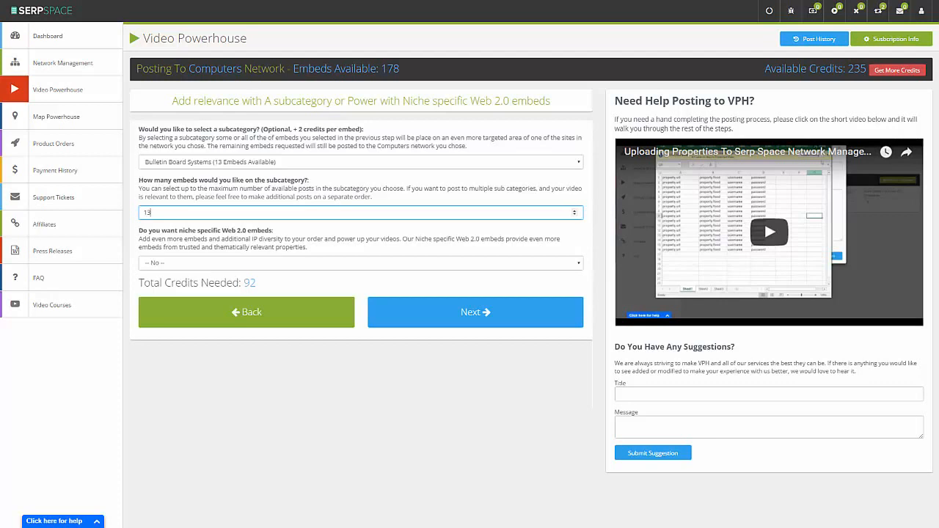
{"action": "left_click", "coordinate": [219, 243]}
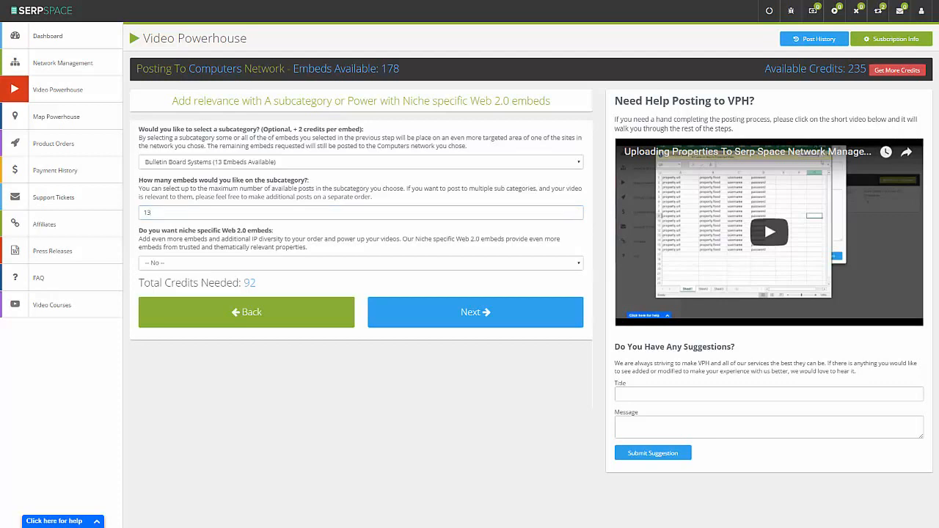
- Add the P1 - 1000 Embeds package of niche specific Web 2.0 embeds with the Business - Article Marketing niche
{"action": "left_click", "coordinate": [408, 266]}
{"action": "left_click", "coordinate": [408, 284]}
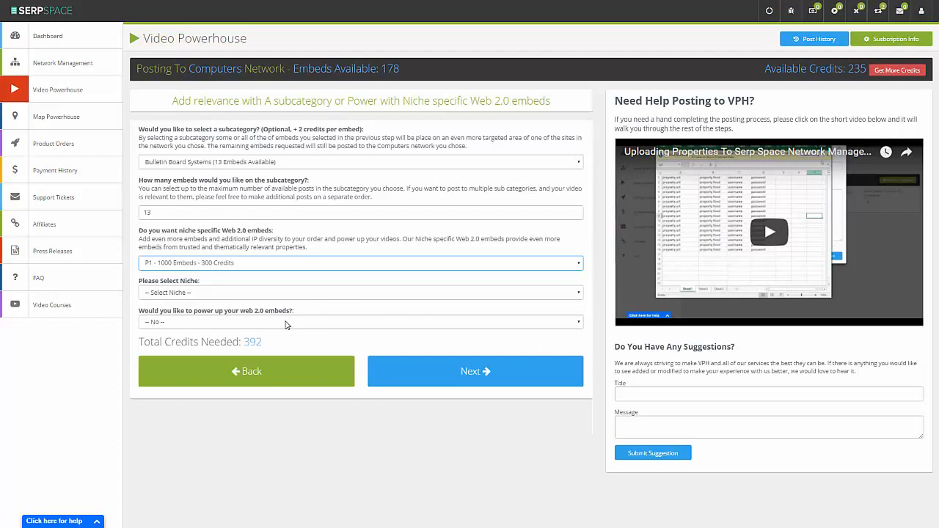
{"action": "left_click", "coordinate": [279, 295]}
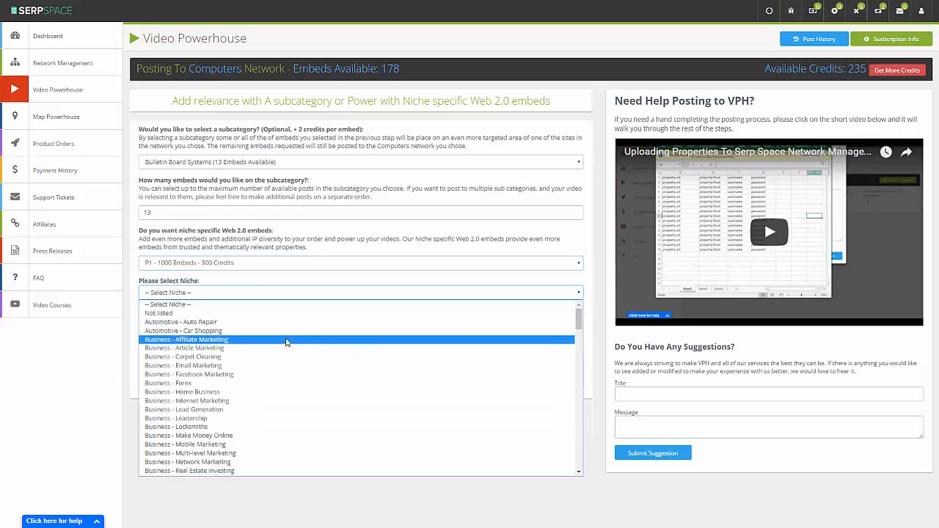
{"action": "left_click", "coordinate": [287, 347]}
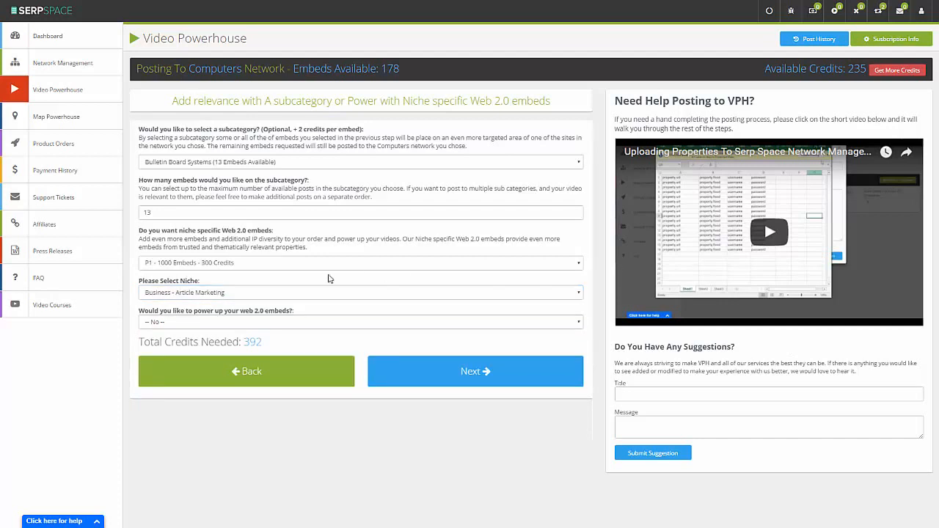
- Change the niche to Not listed and enter "custom niche" as the custom niche
{"action": "left_click", "coordinate": [316, 293]}
{"action": "left_click", "coordinate": [309, 314]}
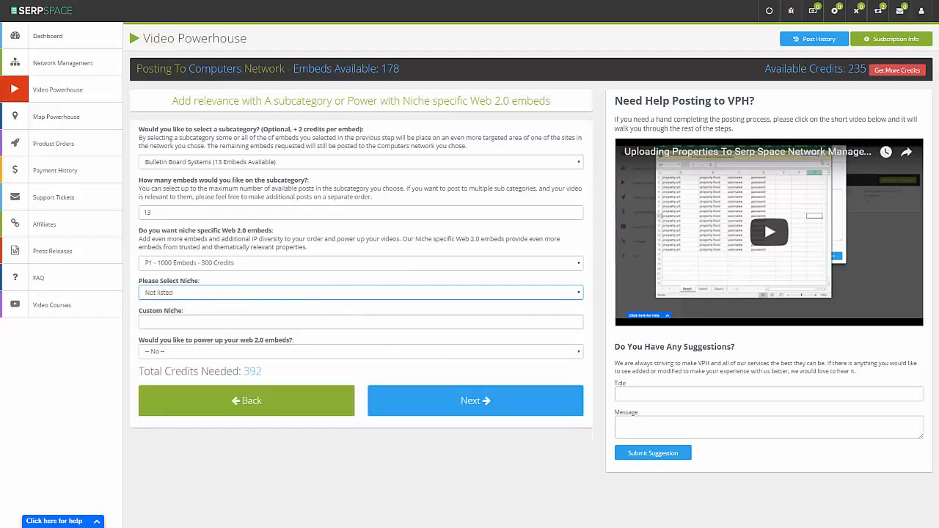
{"action": "left_click", "coordinate": [333, 323]}
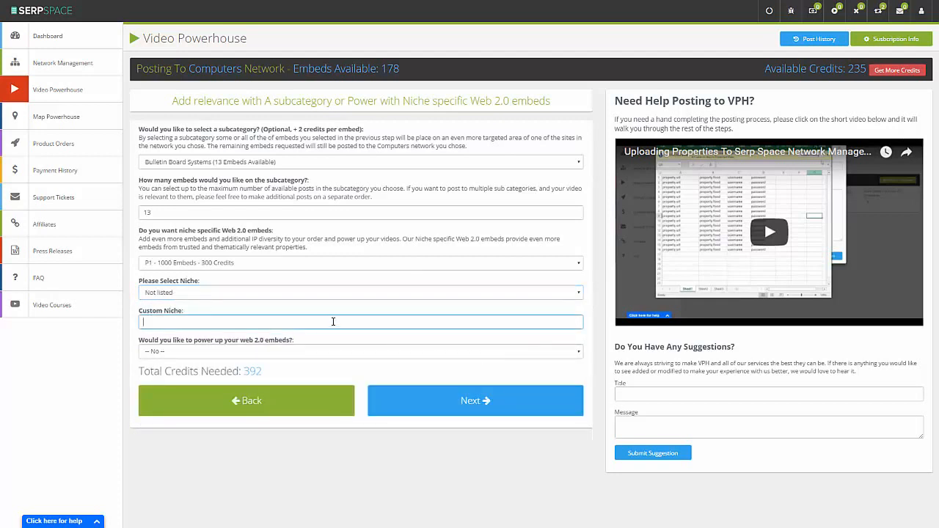
{"action": "type", "text": "custome niche"}
{"action": "key", "text": "BackSpace"}
{"action": "left_click", "coordinate": [347, 339]}
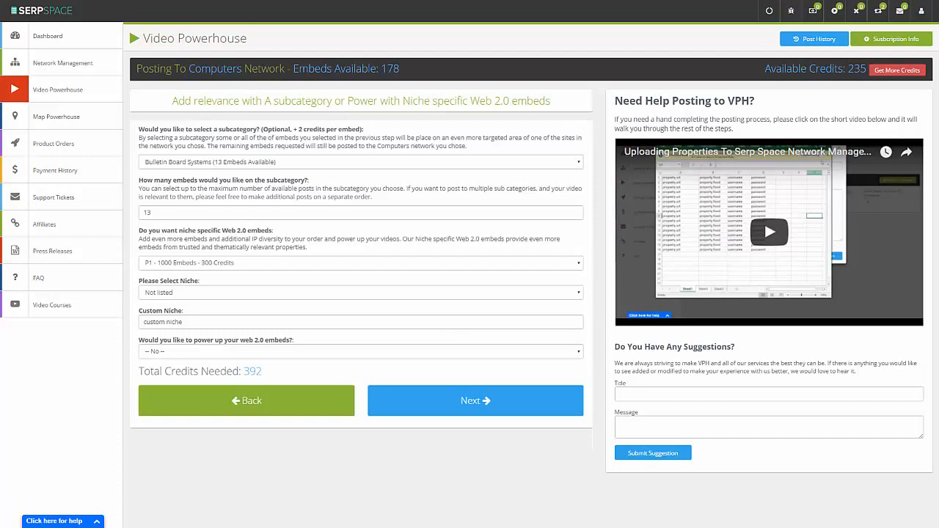
- Power up the Web 2.0 embeds with the PW1 - 50000 Backlinks package and proceed to the order summary
{"action": "left_click", "coordinate": [304, 352]}
{"action": "left_click", "coordinate": [304, 378]}
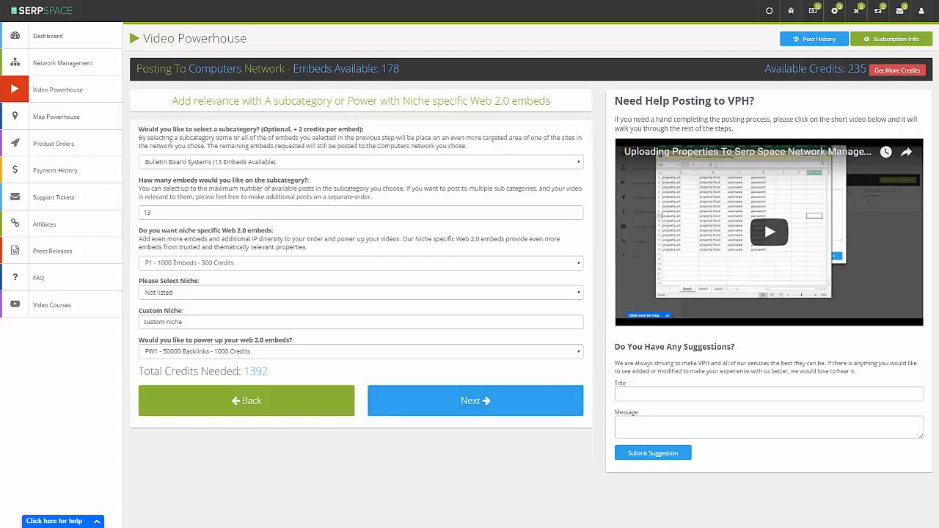
{"action": "left_click", "coordinate": [434, 409]}
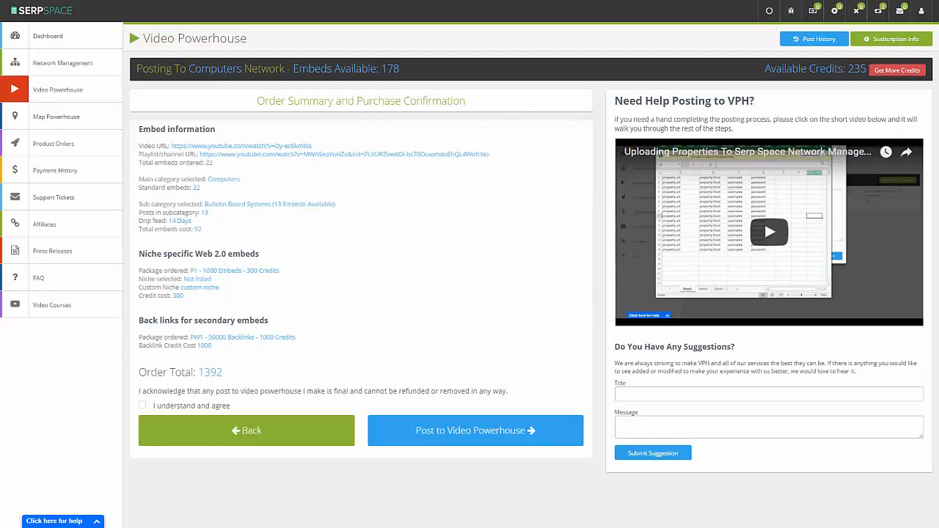
- Revisit the earlier order pages, return to the order summary, and agree to the no-refund acknowledgement
{"action": "left_click", "coordinate": [160, 150]}
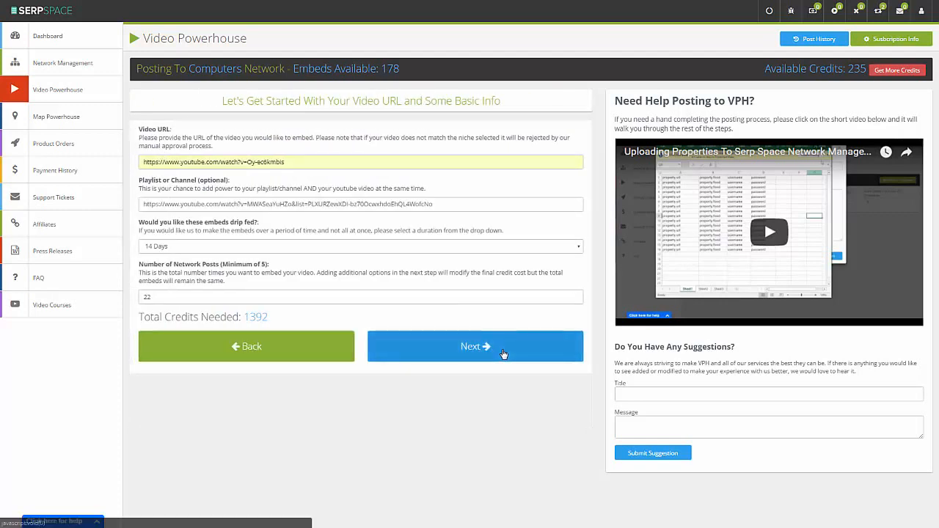
{"action": "left_click", "coordinate": [503, 355]}
{"action": "left_click", "coordinate": [506, 399]}
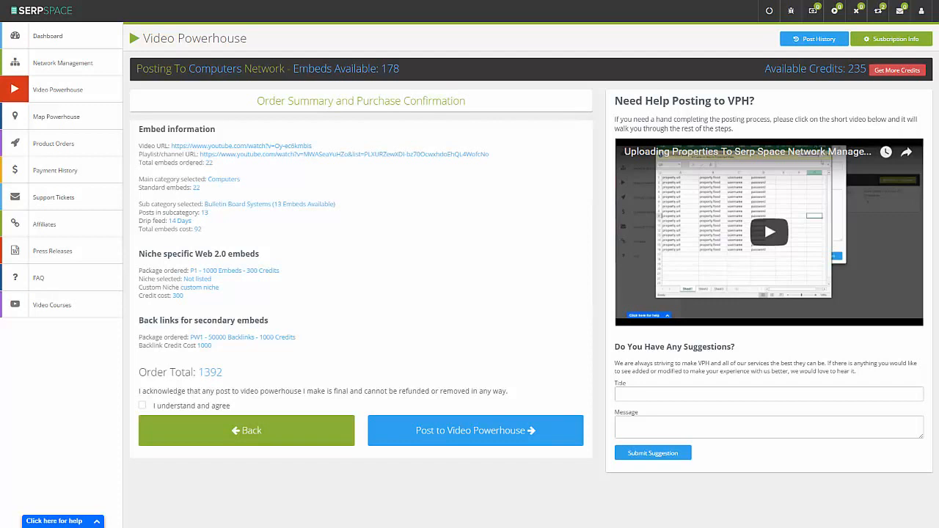
{"action": "left_click", "coordinate": [143, 405]}
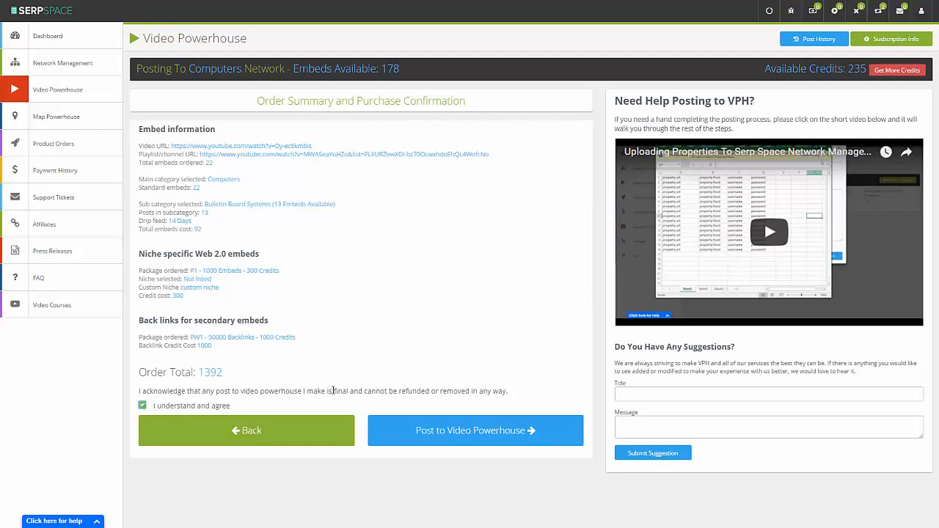